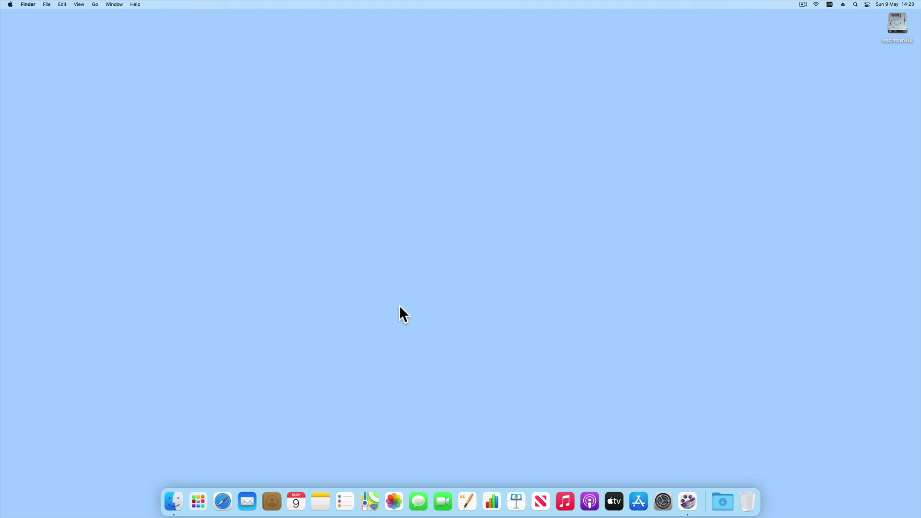
Launch Safari, load 192.168.1.2 and sign in to DSM with the admin credentials.
left_click(222, 502)
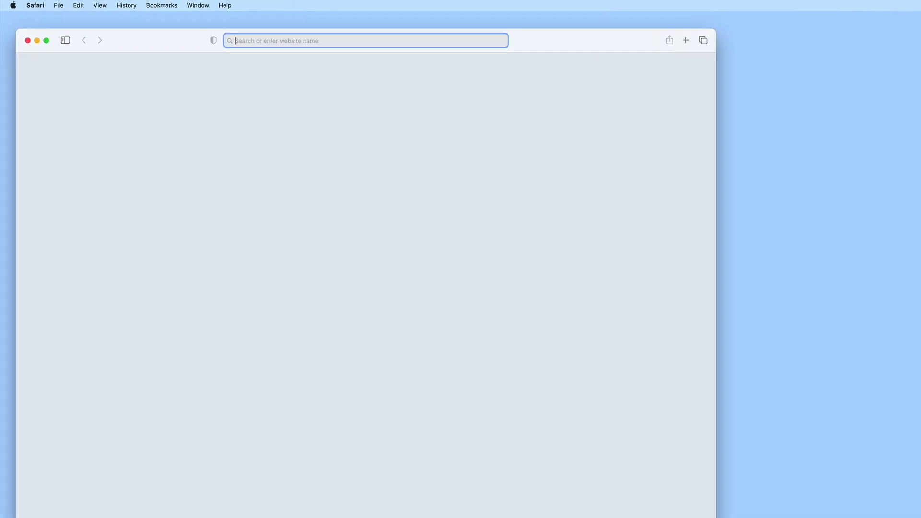
type("192.1")
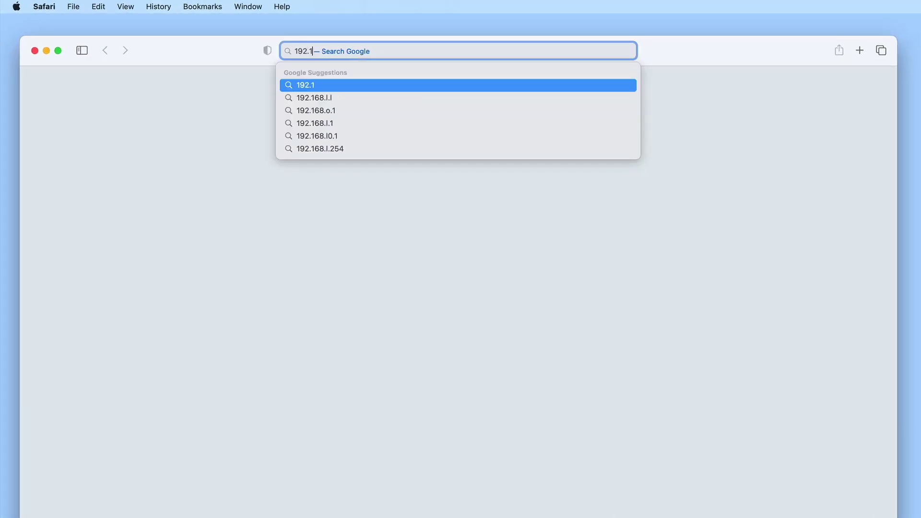
type("68.1.2")
key("Return")
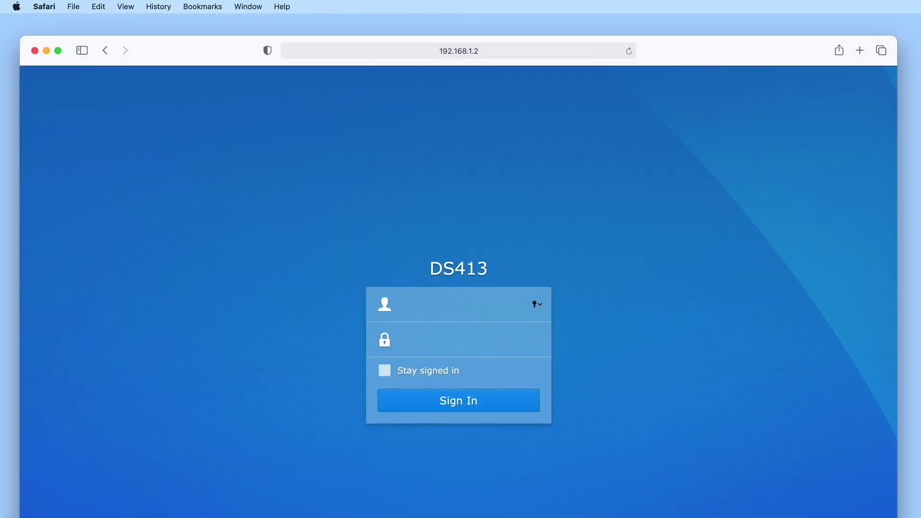
type("administrator")
key("Tab")
type("**********")
key("Return")
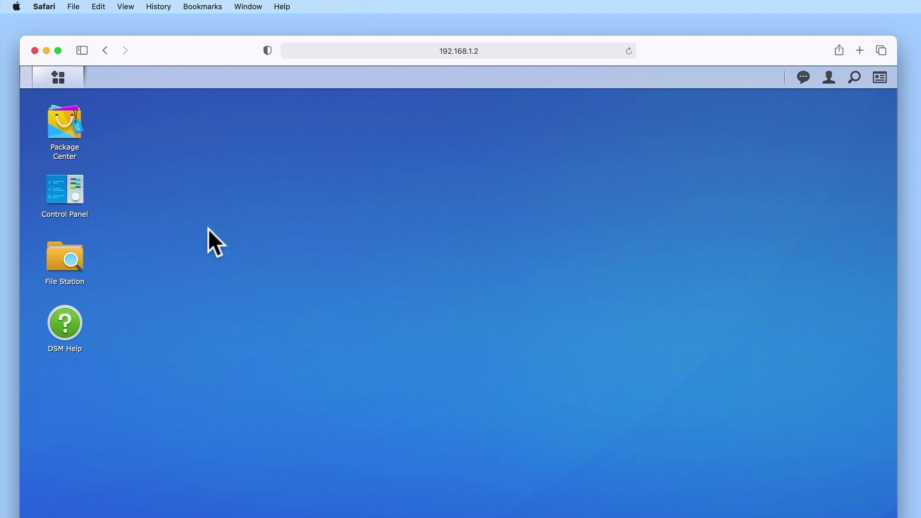
Reach the Update & Restore page in Control Panel, showing DSM 6.2.4-25556 up to date.
left_click(76, 206)
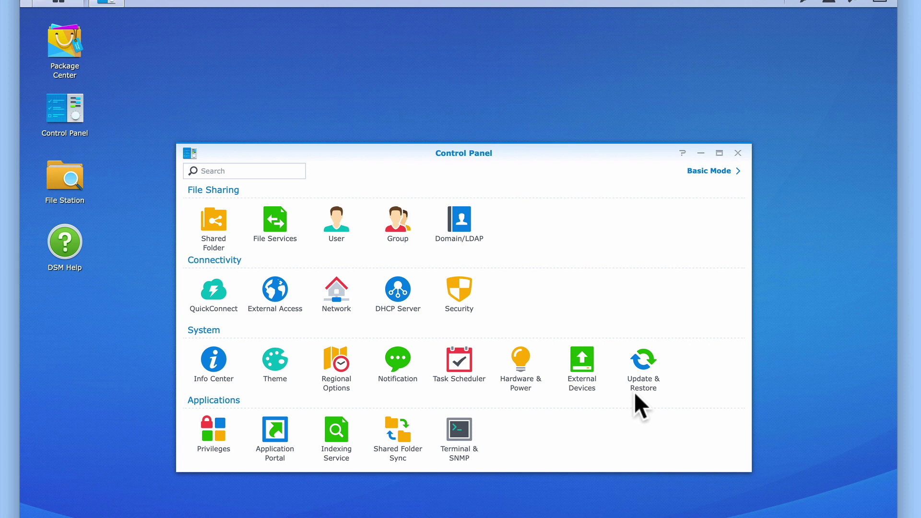
left_click(642, 363)
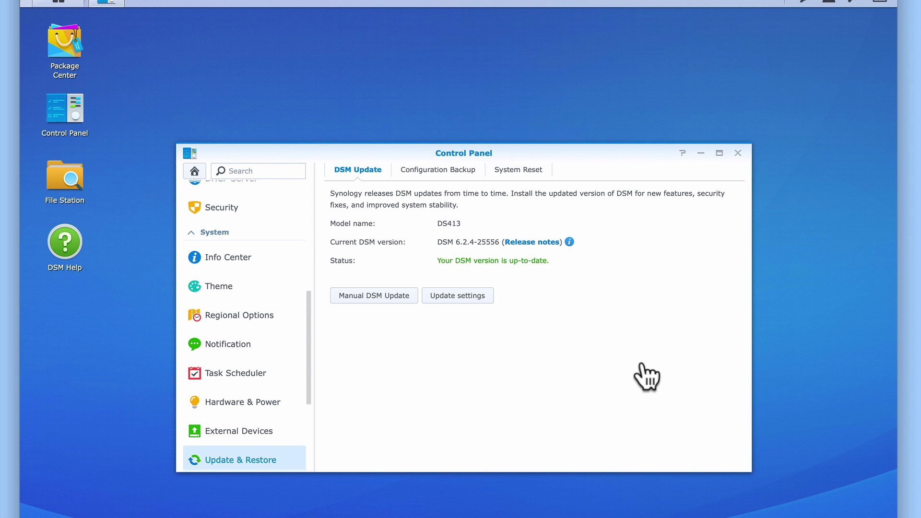
Start Erase All Data from the System Reset page, bringing up the Factory Reset warning.
left_click(537, 186)
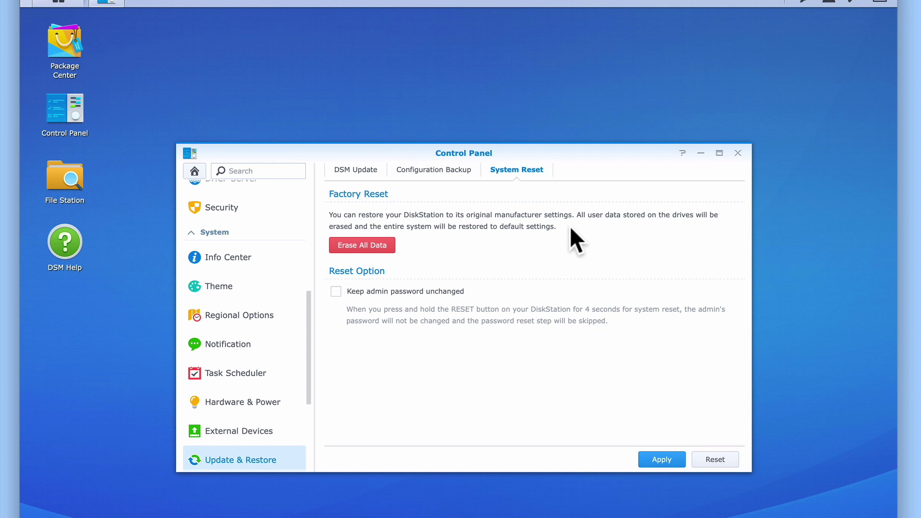
left_click(379, 248)
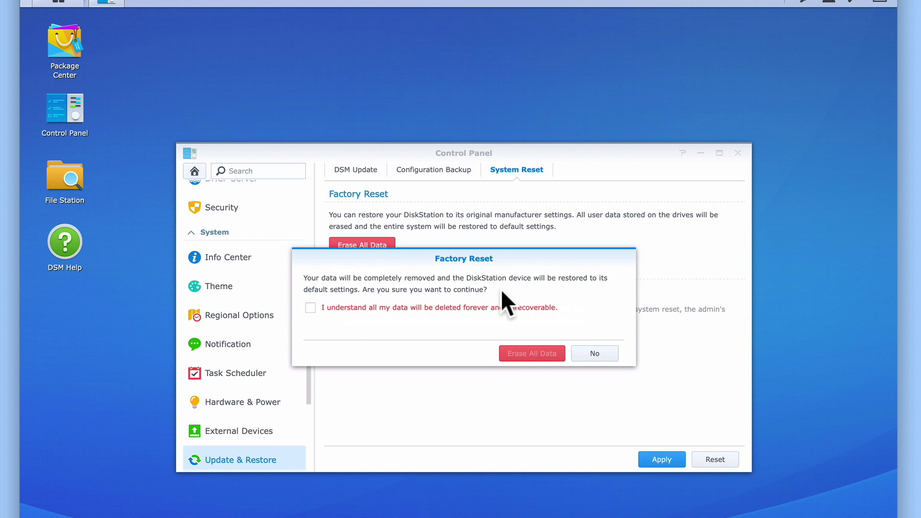
Acknowledge the data loss, confirm Erase All Data and enter the DSM password for verification.
left_click(311, 307)
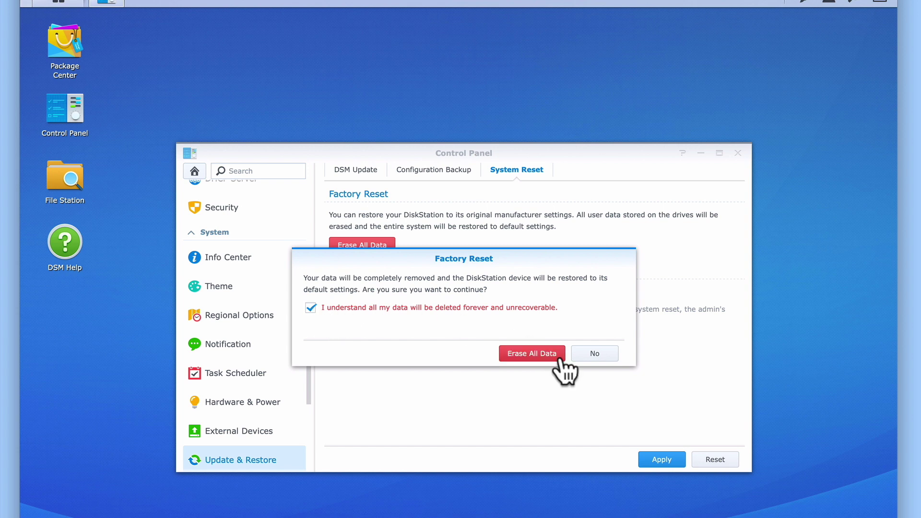
left_click(559, 360)
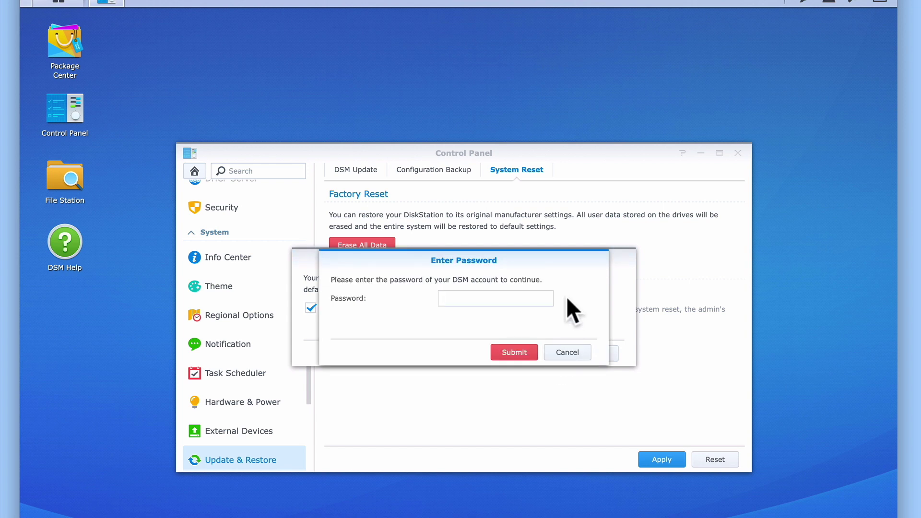
left_click(514, 300)
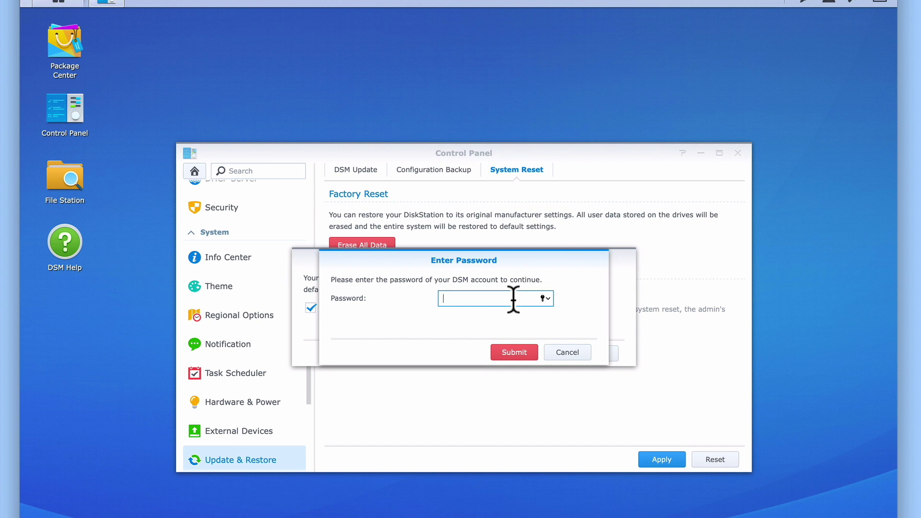
type("*********")
Submit the password so the factory reset begins and the DiskStation restarts.
left_click(530, 349)
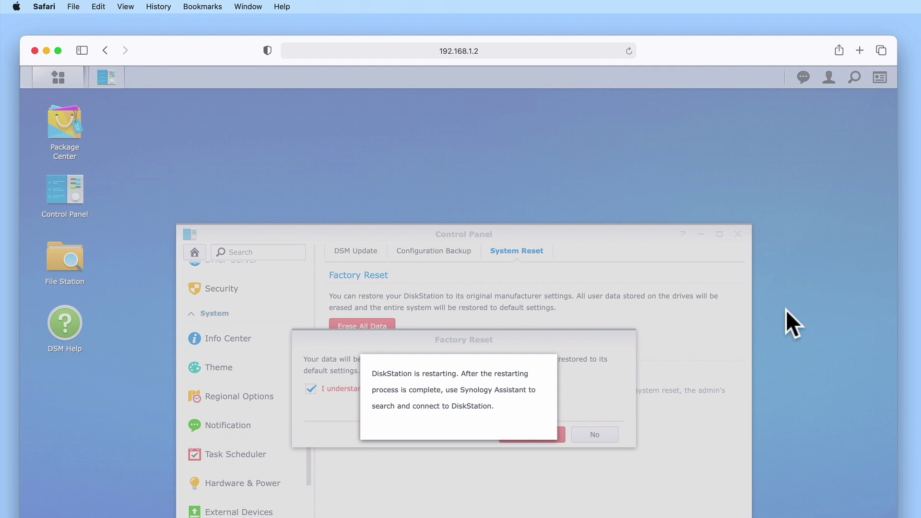
Load find.synology.com, which lists the DS413 at 192.168.1.124 as Not installed.
left_click(513, 50)
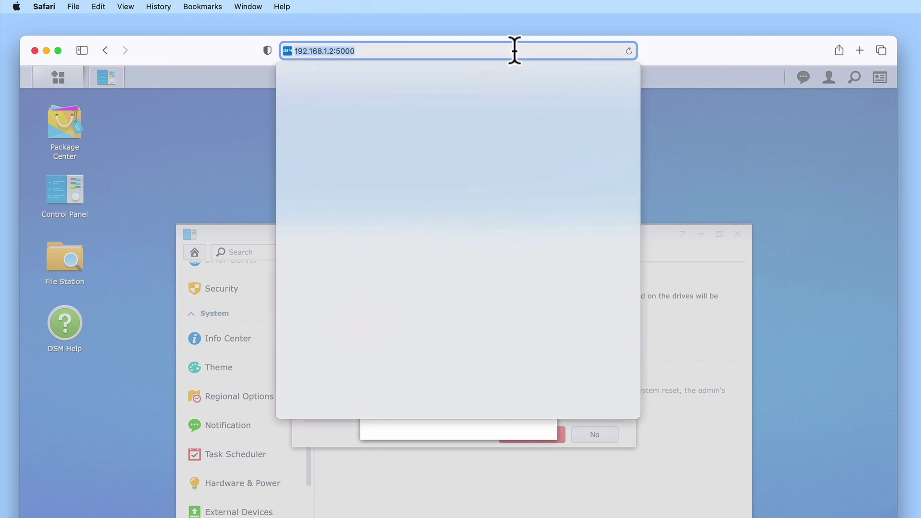
type("find.synolo")
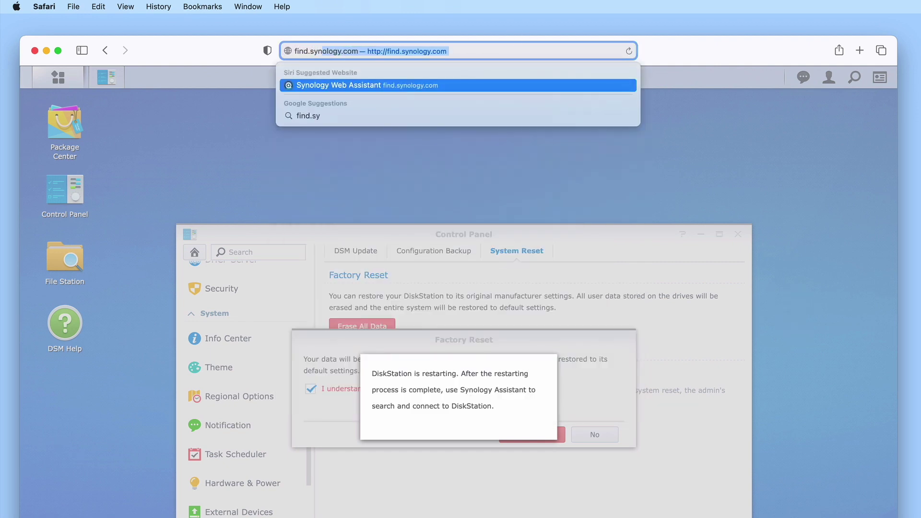
type("gy.com")
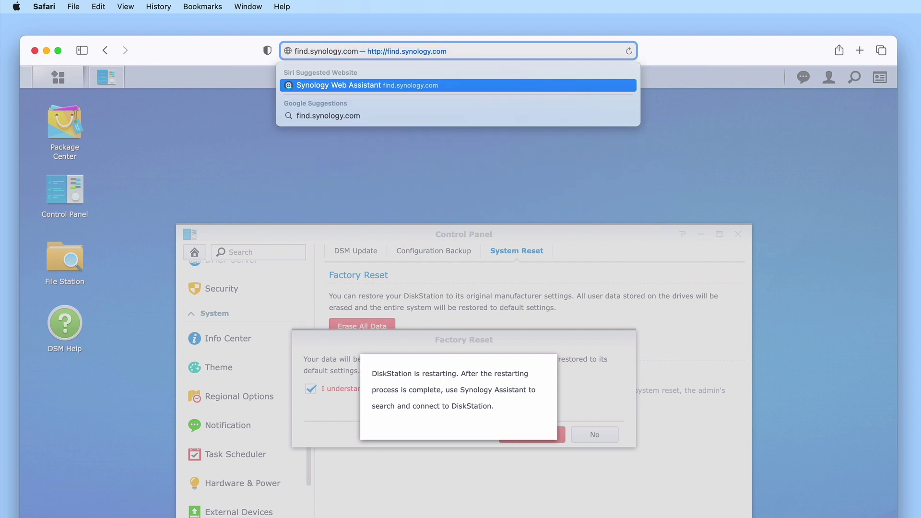
key("Return")
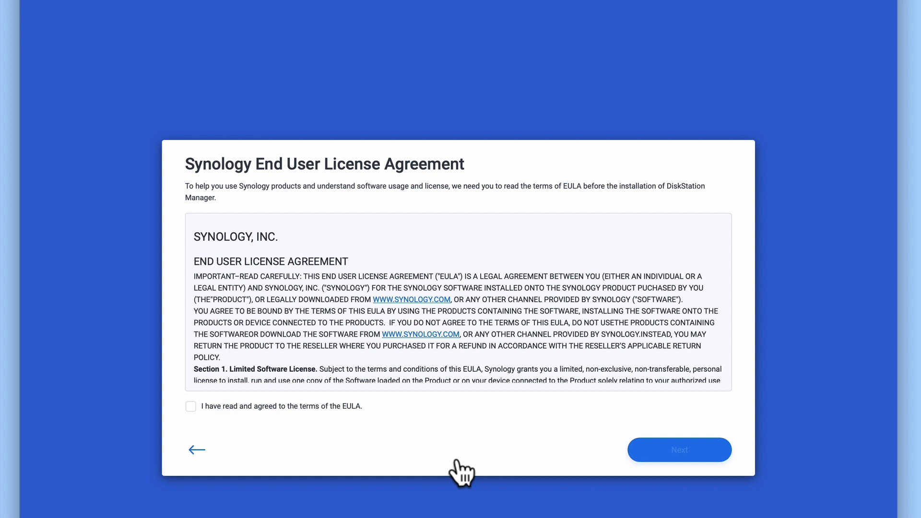
Accept the EULA and Privacy Statement to reach the DS413 setup Welcome screen.
left_click(191, 406)
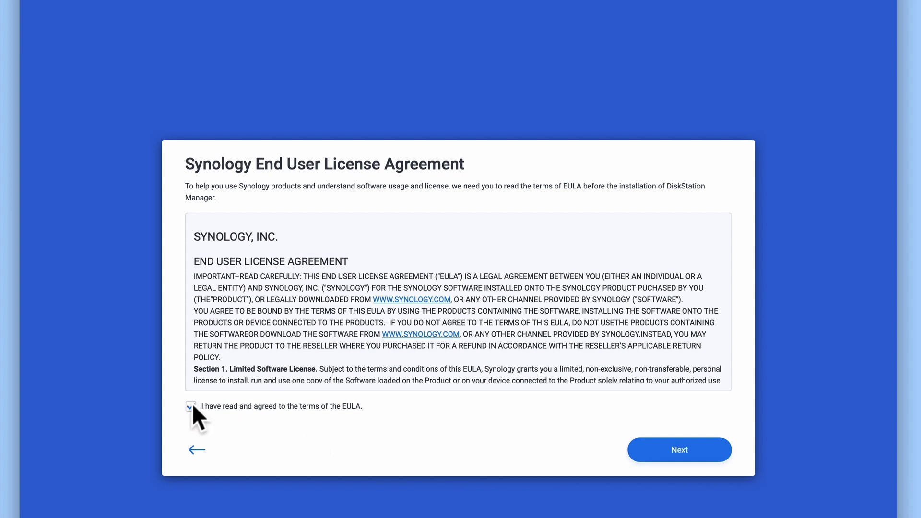
left_click(663, 449)
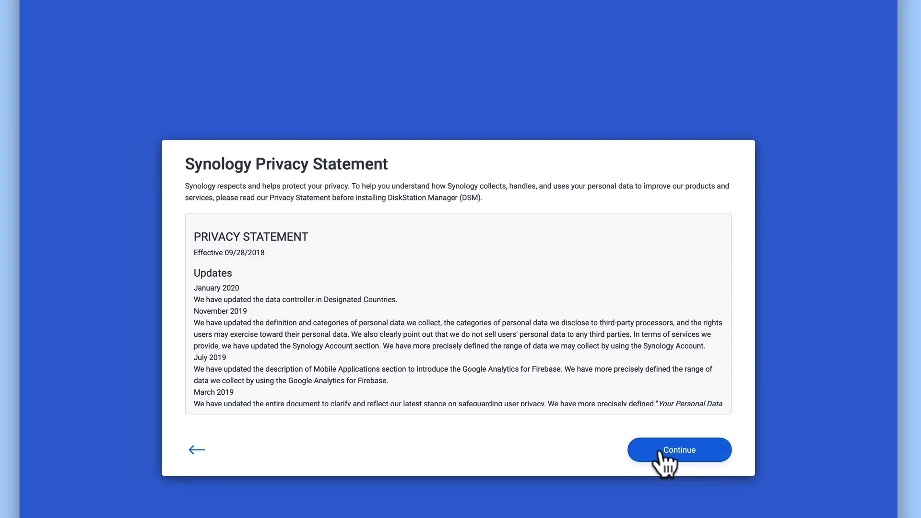
left_click(660, 450)
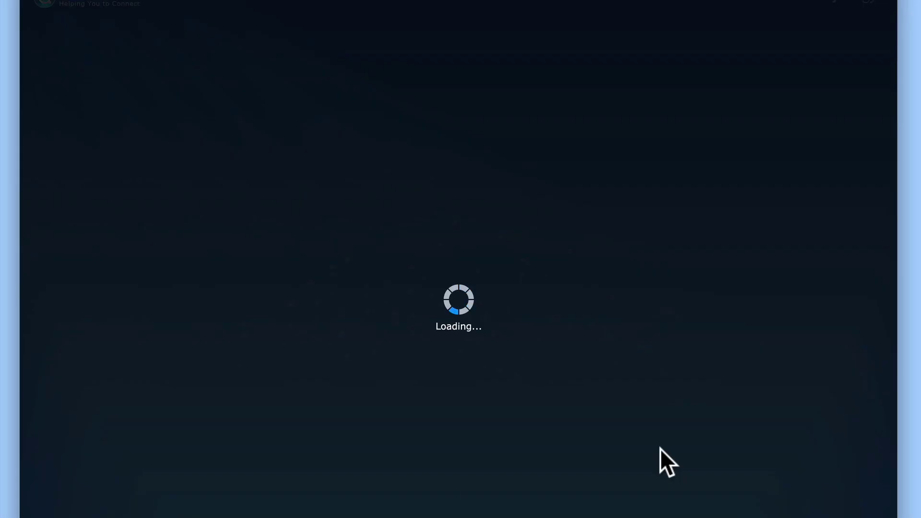